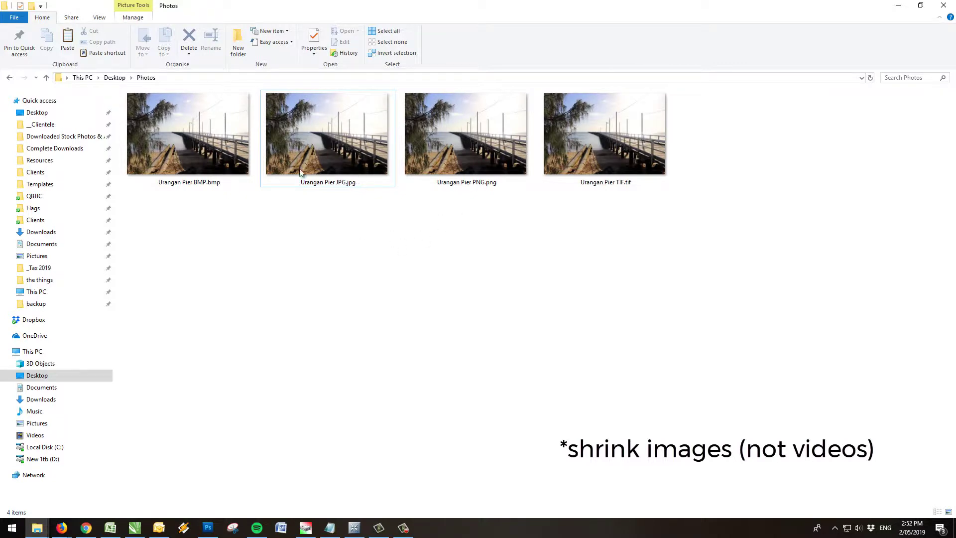
- Check the file sizes of the BMP, JPG, PNG and TIF pier photos, then deselect them
{"action": "left_click", "coordinate": [224, 165]}
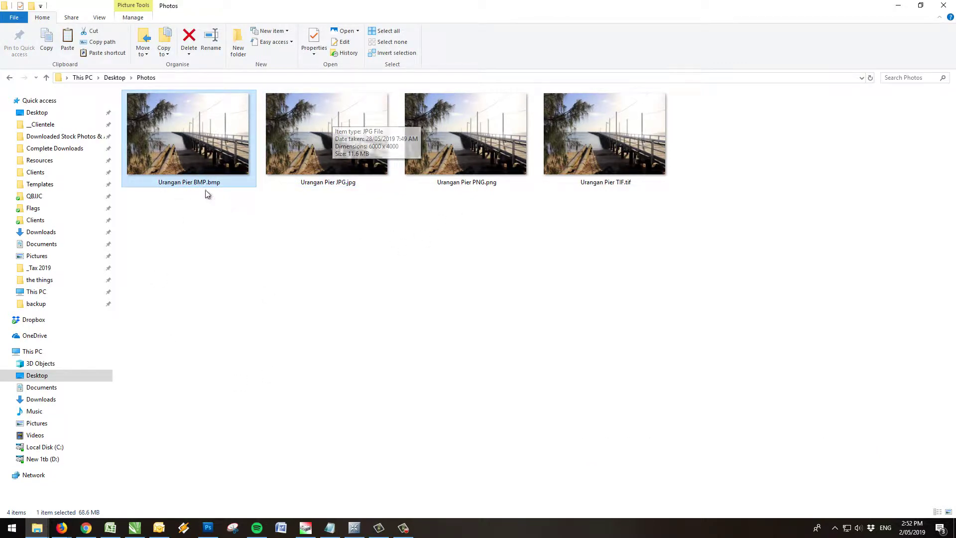
{"action": "left_click", "coordinate": [353, 149]}
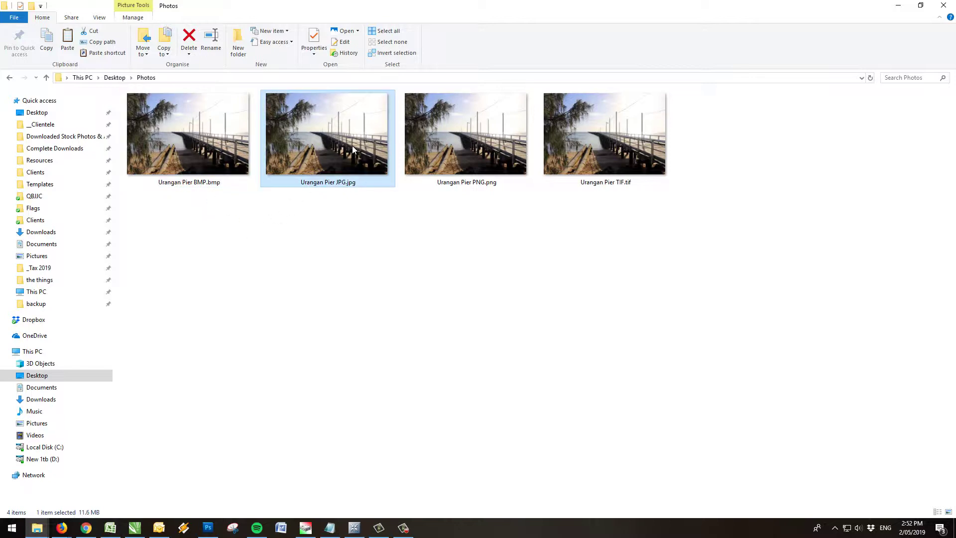
{"action": "left_click", "coordinate": [438, 129]}
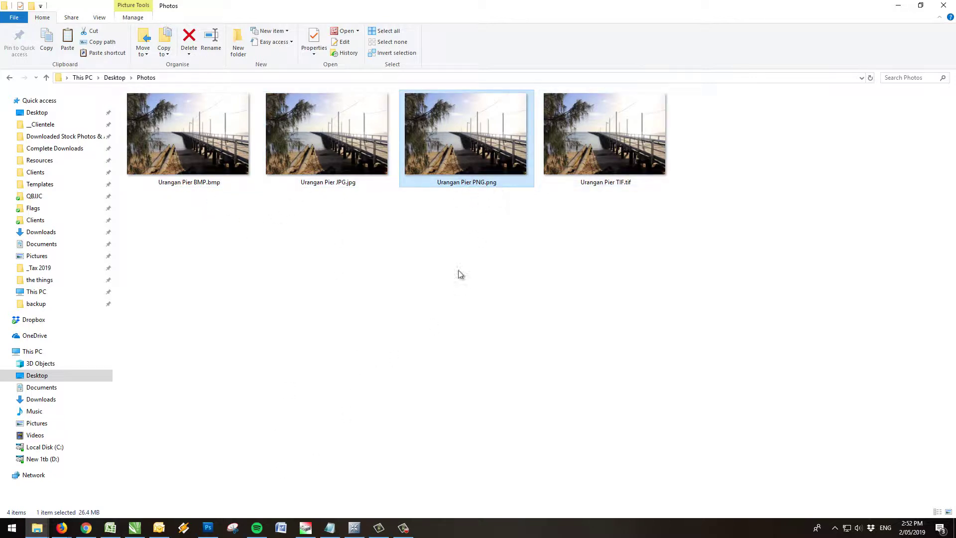
{"action": "left_click", "coordinate": [585, 129]}
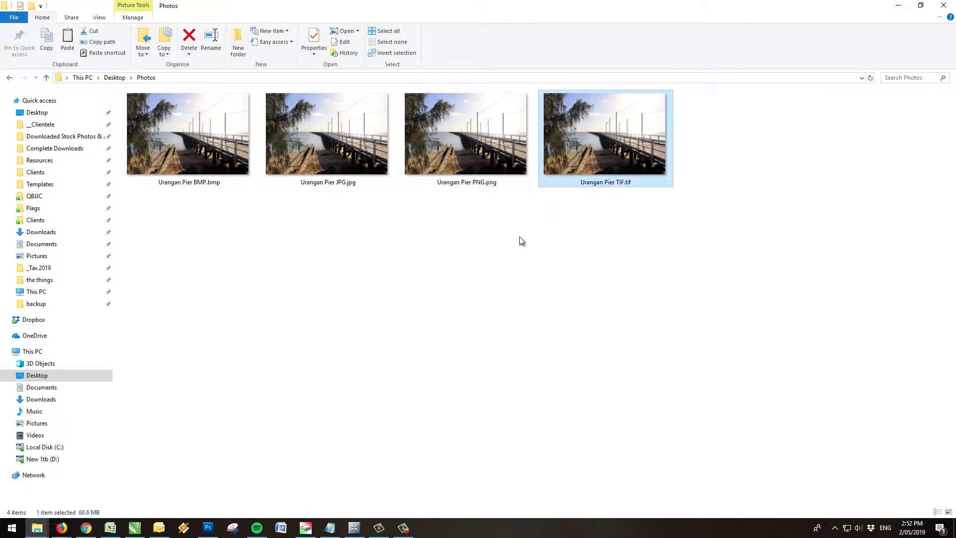
{"action": "left_click", "coordinate": [590, 224]}
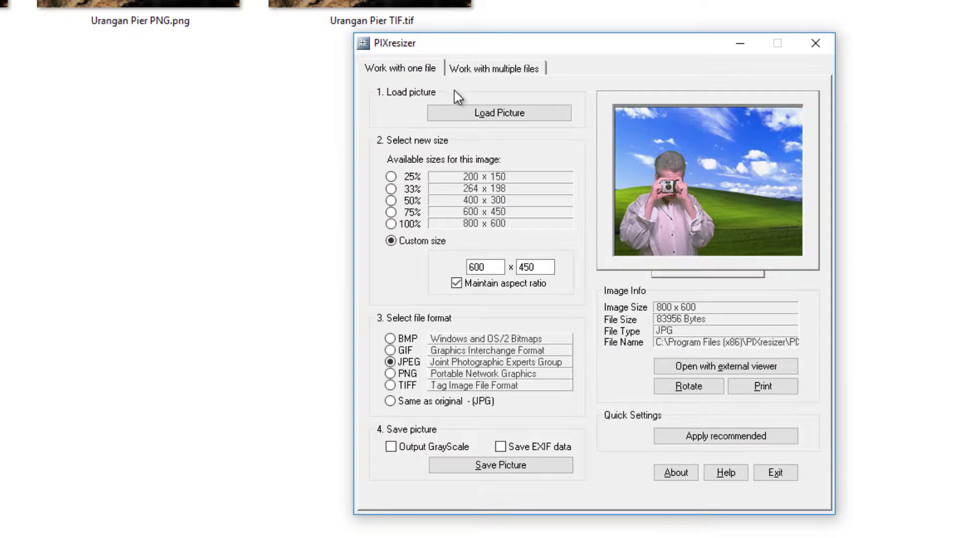
- Load Urangan Pier JPG.jpg from the Photos folder in single-file mode
{"action": "left_click", "coordinate": [493, 73]}
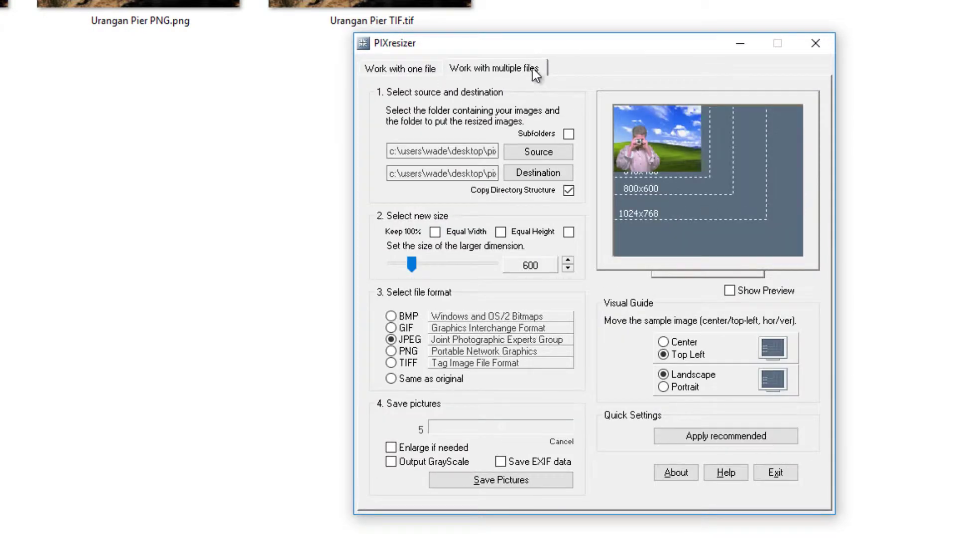
{"action": "left_click", "coordinate": [407, 68]}
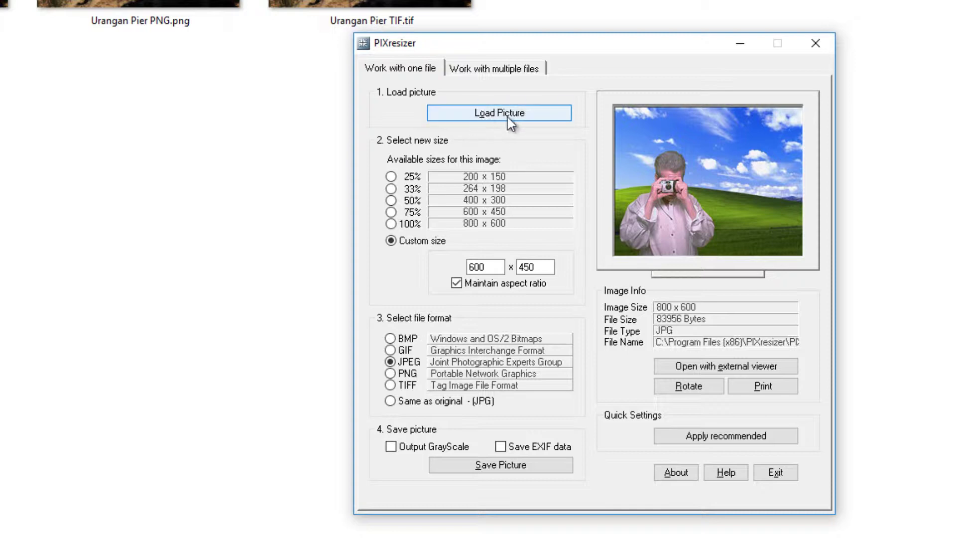
{"action": "left_click", "coordinate": [480, 120]}
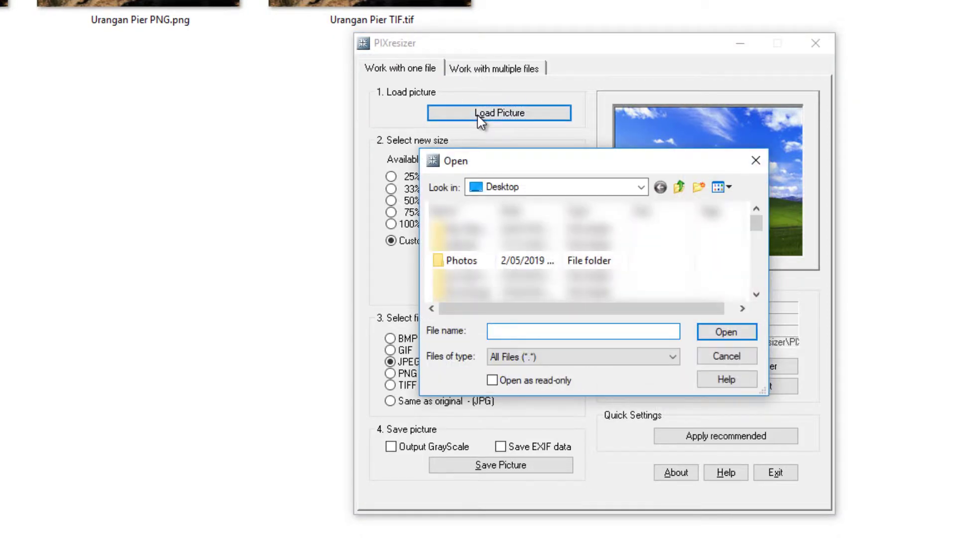
{"action": "double_click", "coordinate": [463, 260]}
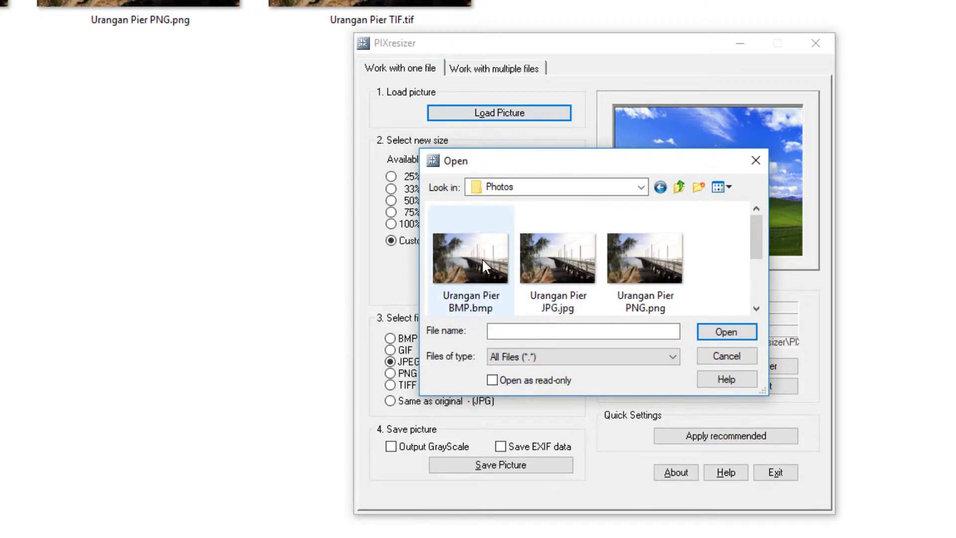
{"action": "left_click", "coordinate": [544, 257]}
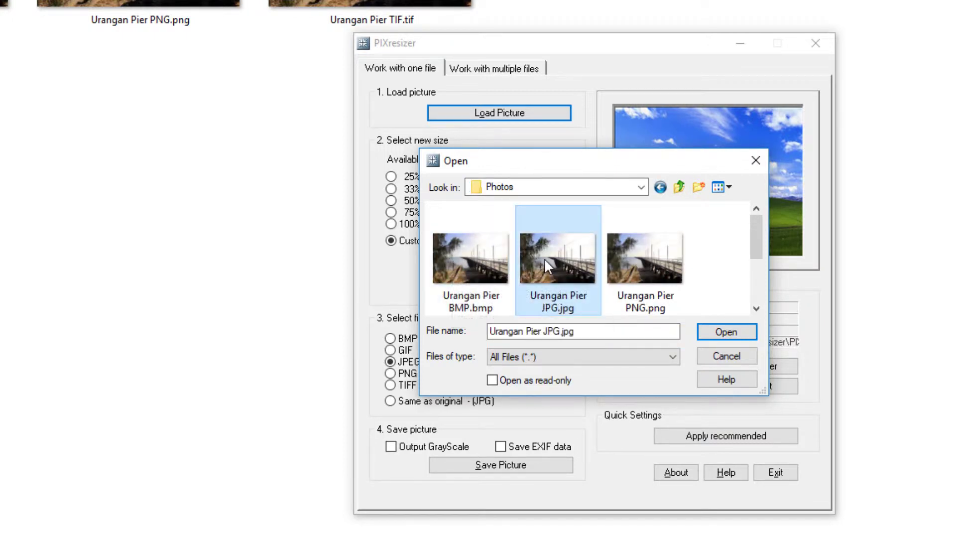
{"action": "left_click", "coordinate": [729, 338]}
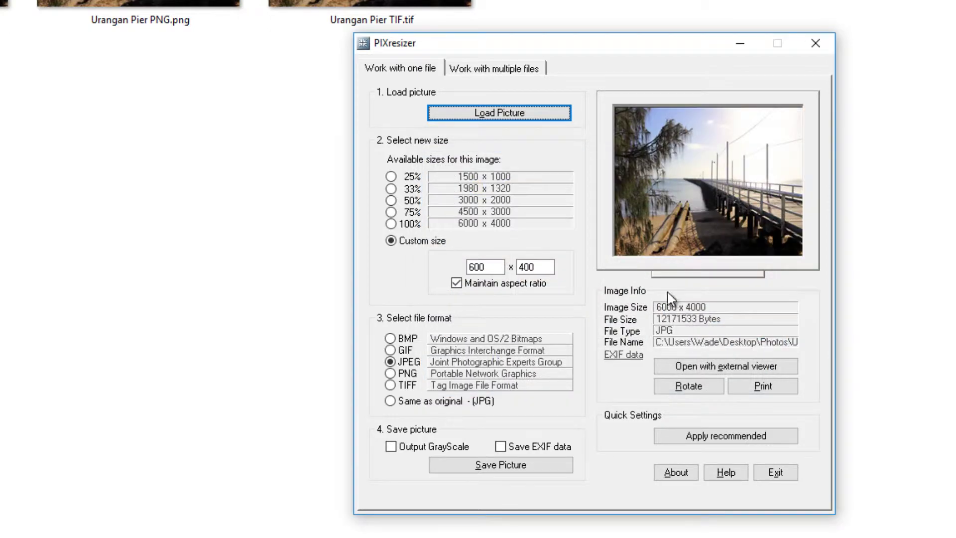
- Set a custom output size of 1080 × 720 with JPEG format
{"action": "left_click", "coordinate": [391, 224]}
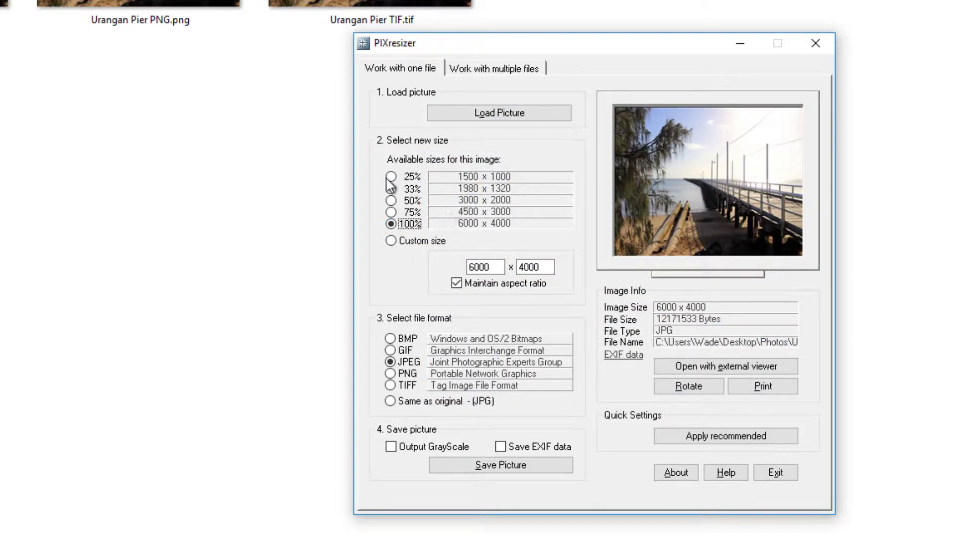
{"action": "left_click", "coordinate": [391, 240]}
{"action": "left_click_drag", "start_coordinate": [490, 267], "coordinate": [451, 273]}
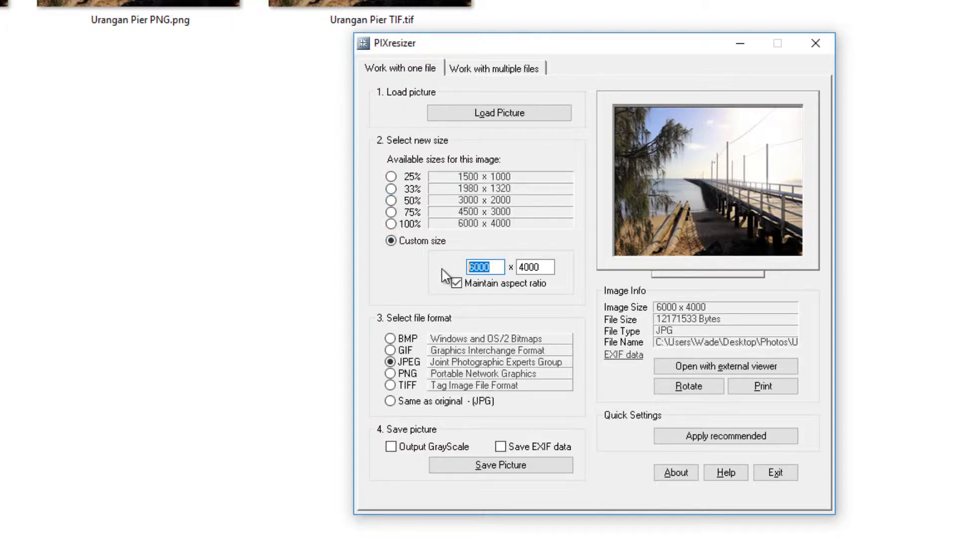
{"action": "type", "text": "1080"}
{"action": "left_click", "coordinate": [404, 365]}
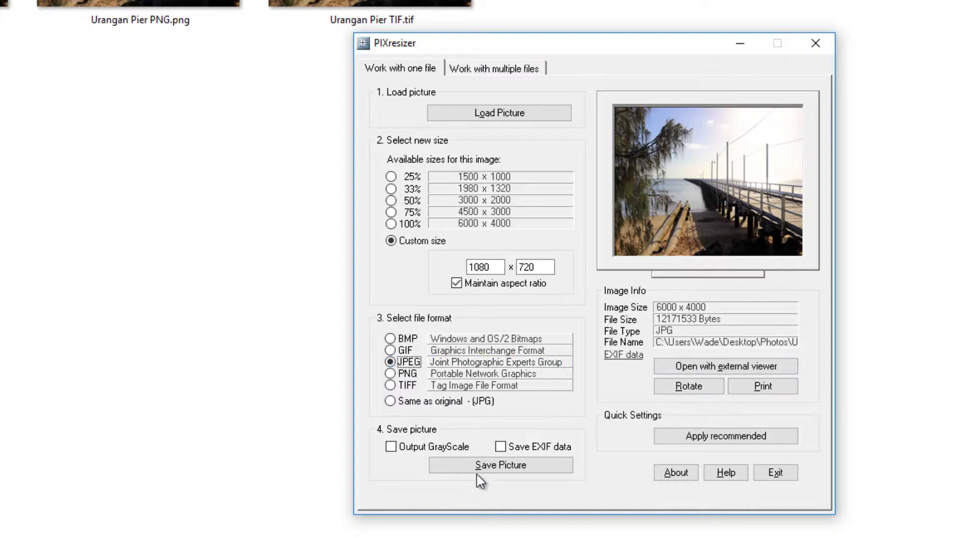
- Save the 1080 × 720 copy and dismiss the completion message
{"action": "left_click", "coordinate": [504, 477]}
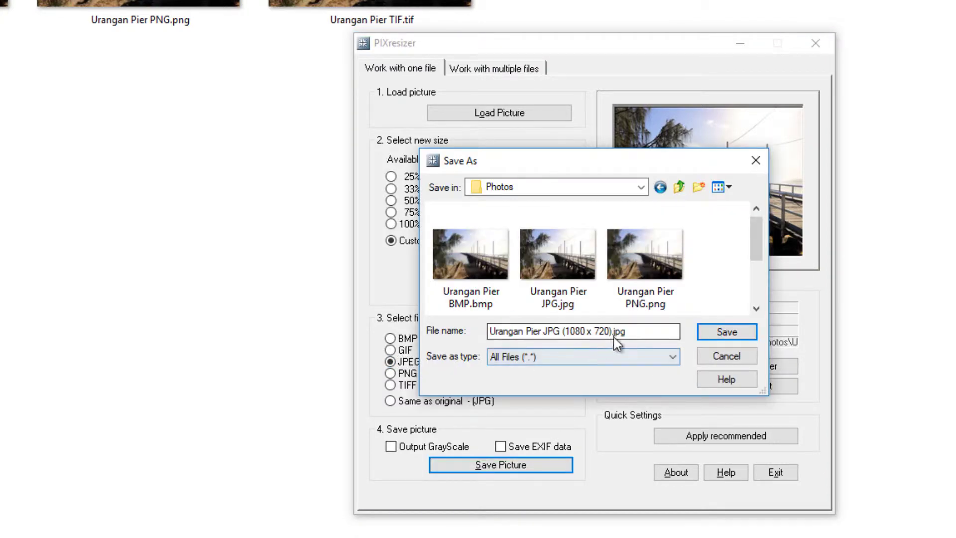
{"action": "left_click", "coordinate": [629, 331]}
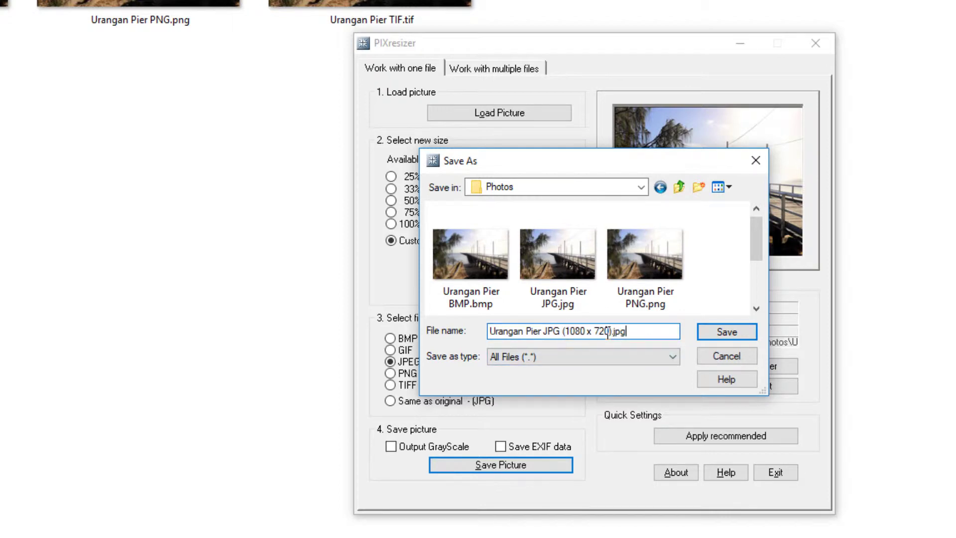
{"action": "left_click", "coordinate": [726, 333]}
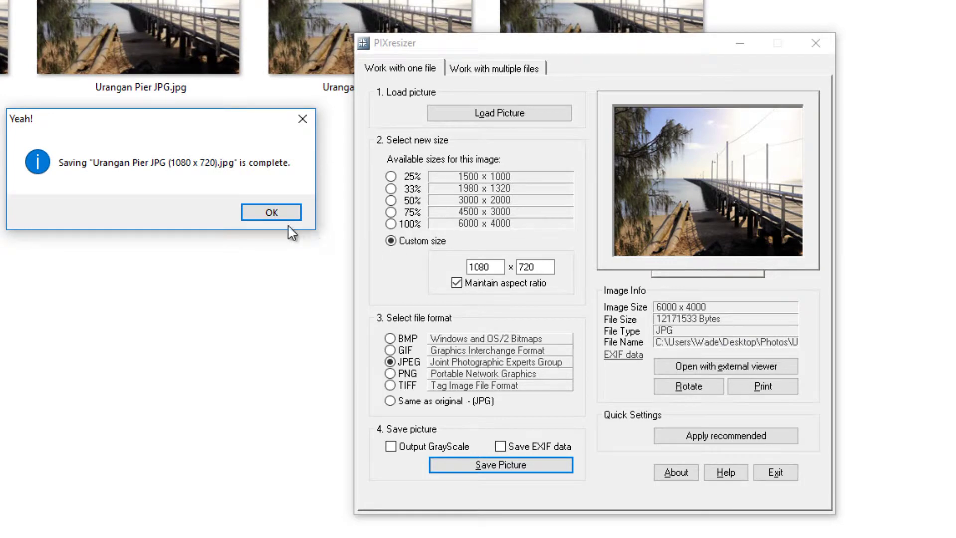
{"action": "left_click", "coordinate": [271, 215]}
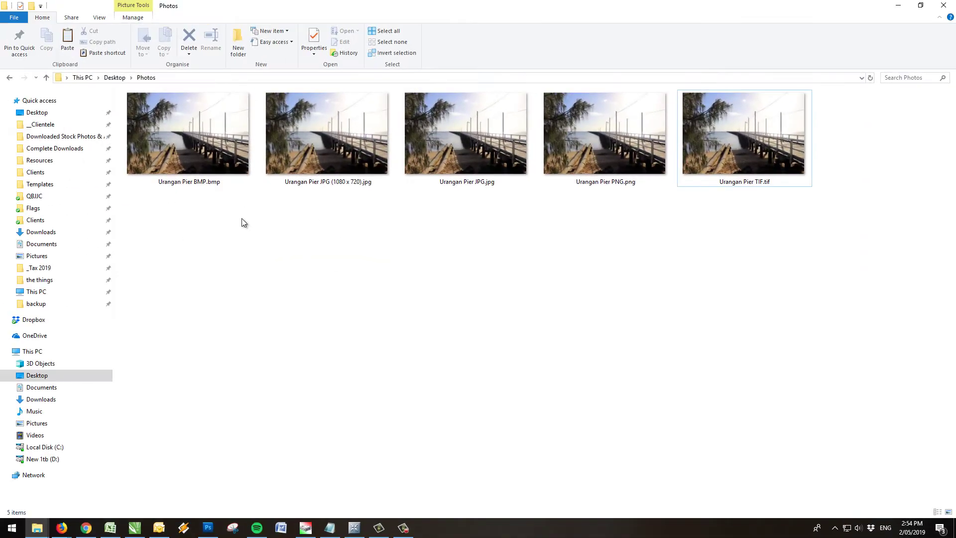
{"action": "left_click", "coordinate": [335, 182]}
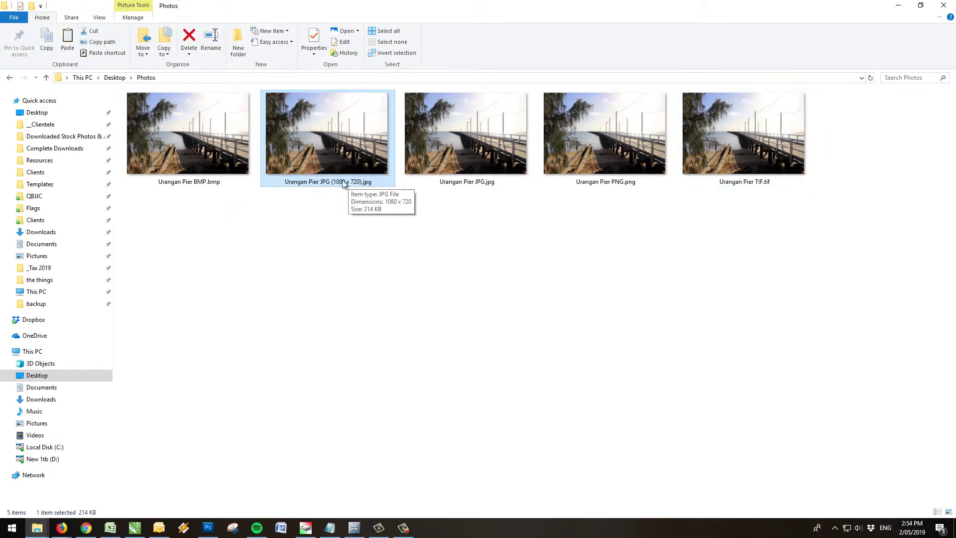
{"action": "left_click", "coordinate": [449, 137]}
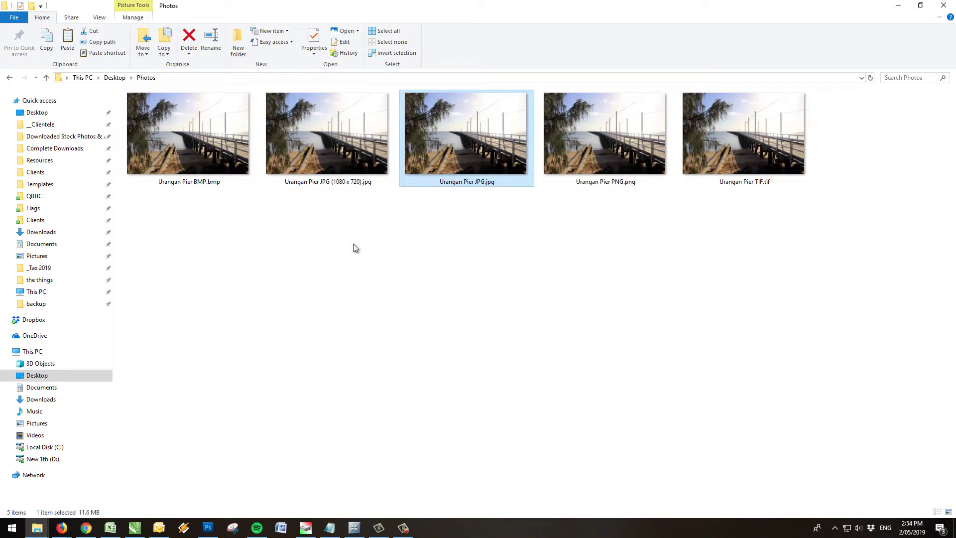
{"action": "mouse_move", "coordinate": [492, 149]}
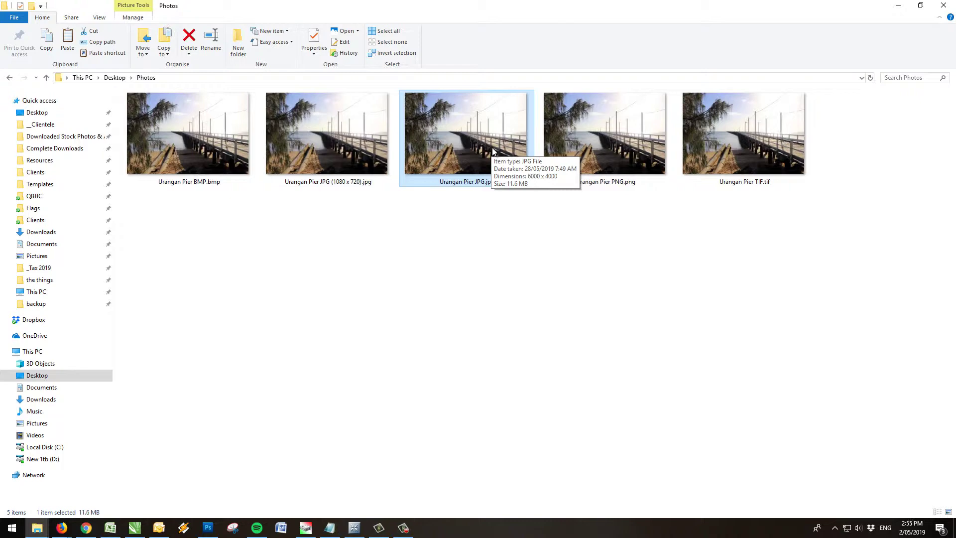
{"action": "left_click", "coordinate": [320, 148]}
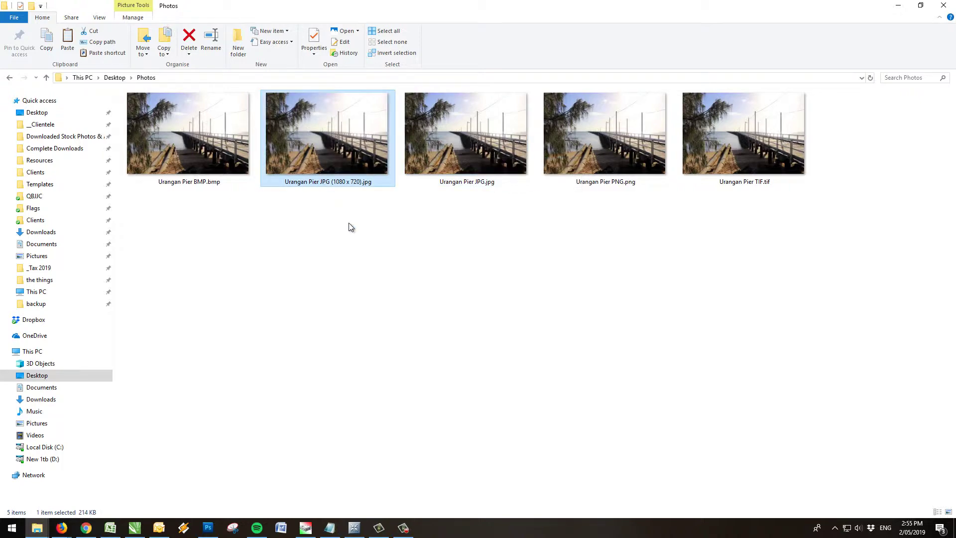
{"action": "double_click", "coordinate": [334, 134]}
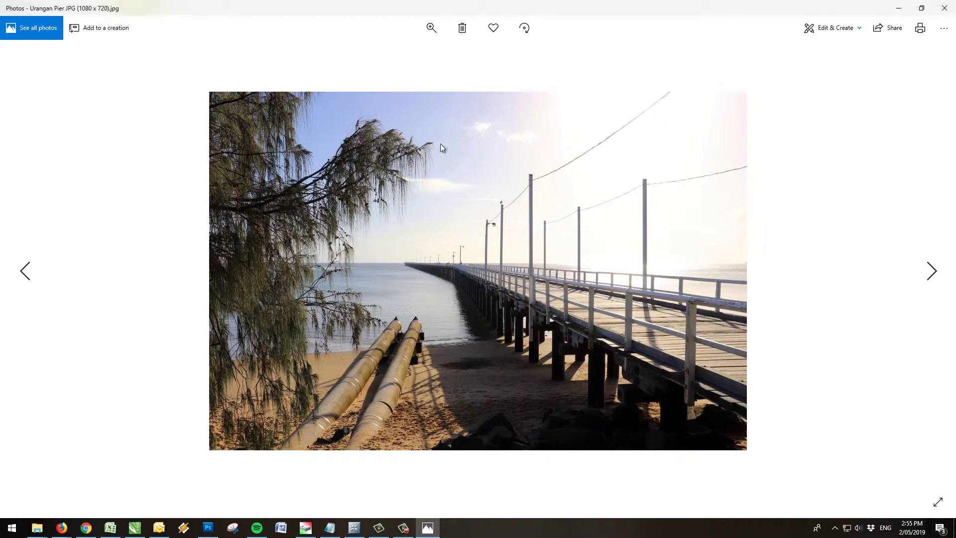
{"action": "left_click", "coordinate": [946, 8]}
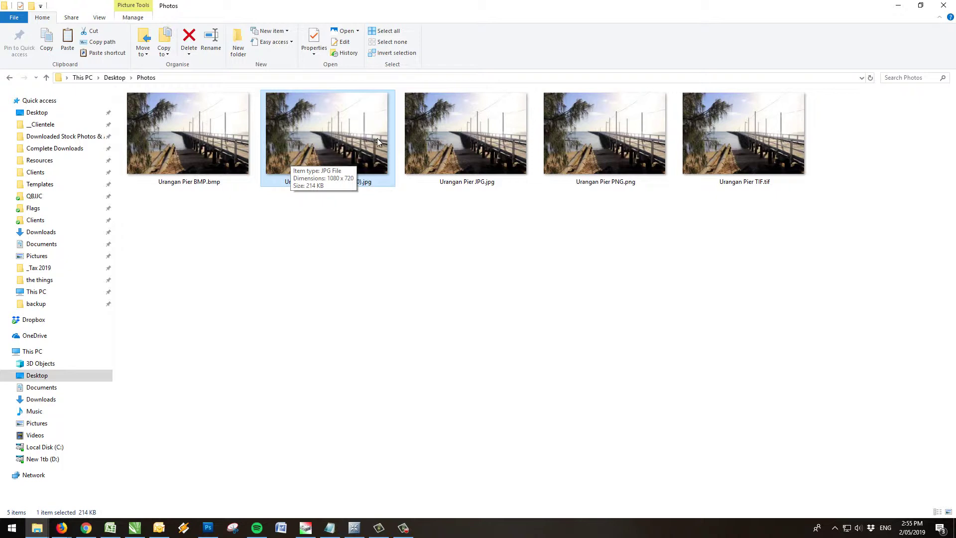
- Change the custom width to 500 so the height becomes 333
{"action": "left_click", "coordinate": [354, 528]}
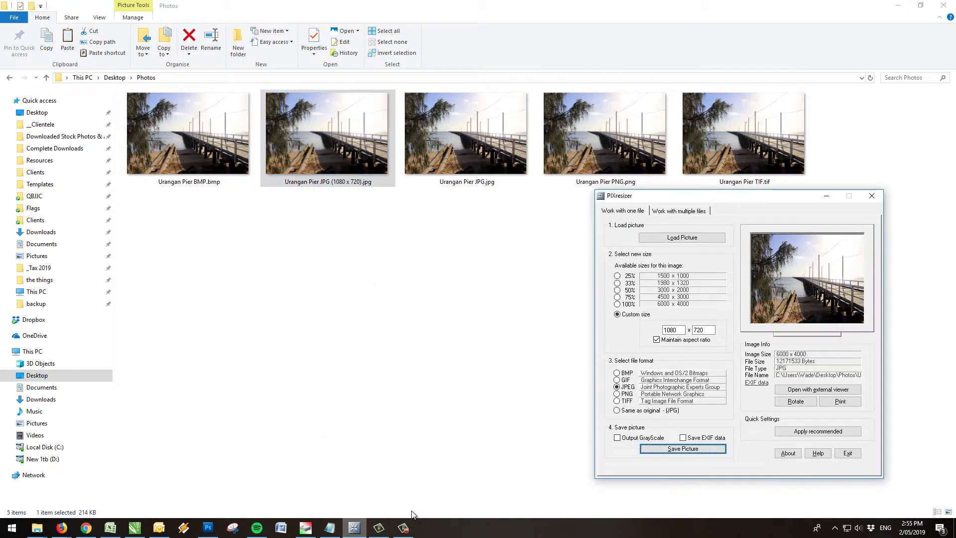
{"action": "left_click_drag", "start_coordinate": [679, 329], "coordinate": [629, 332]}
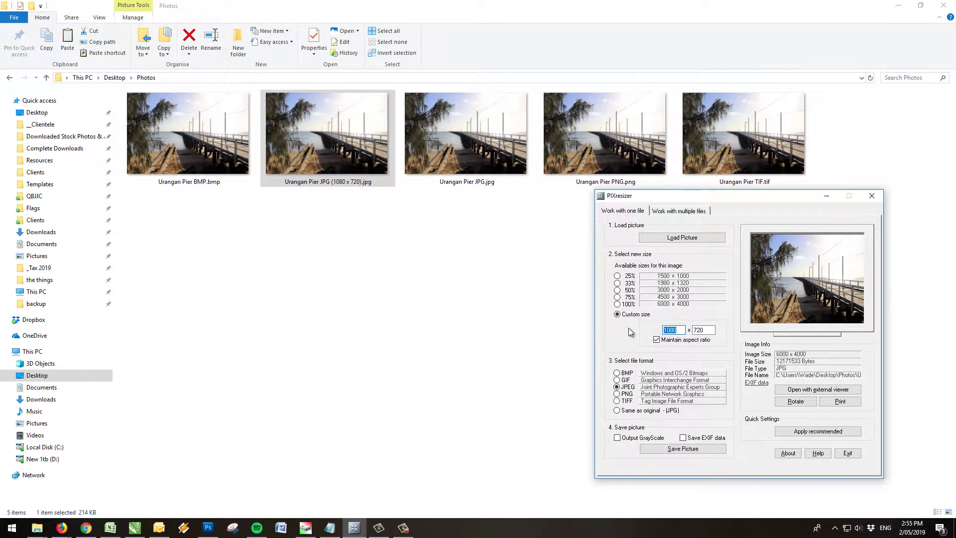
{"action": "type", "text": "500"}
{"action": "key", "text": "Tab"}
- Delete the resized Urangan Pier JPG (1080 x 720).jpg copy from Photos
{"action": "left_click", "coordinate": [418, 214]}
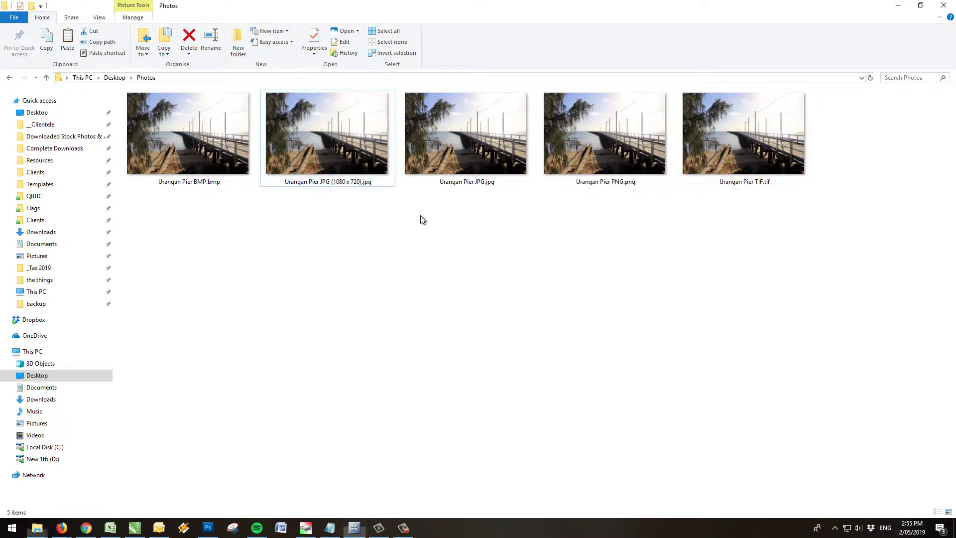
{"action": "left_click", "coordinate": [334, 166]}
{"action": "key", "text": "shift+Delete"}
{"action": "key", "text": "Return"}
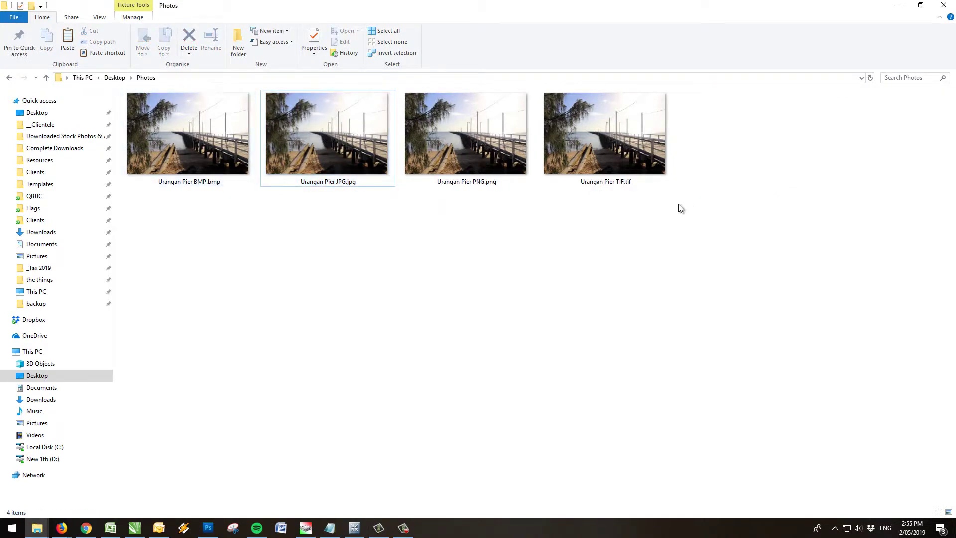
- Review the TIF, PNG, JPG and BMP originals, then bring PIXresizer back
{"action": "left_click", "coordinate": [611, 147]}
{"action": "left_click", "coordinate": [484, 146]}
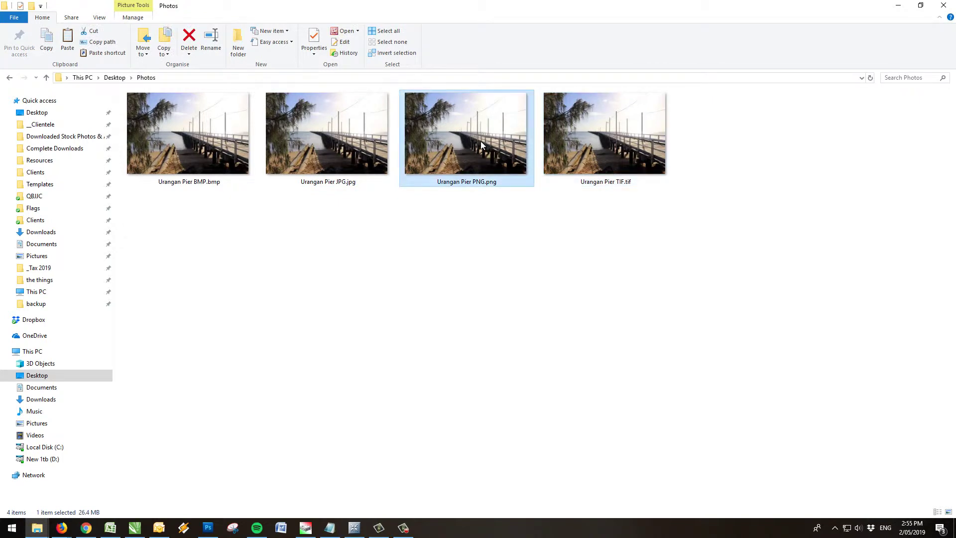
{"action": "left_click", "coordinate": [309, 138]}
{"action": "left_click", "coordinate": [189, 136]}
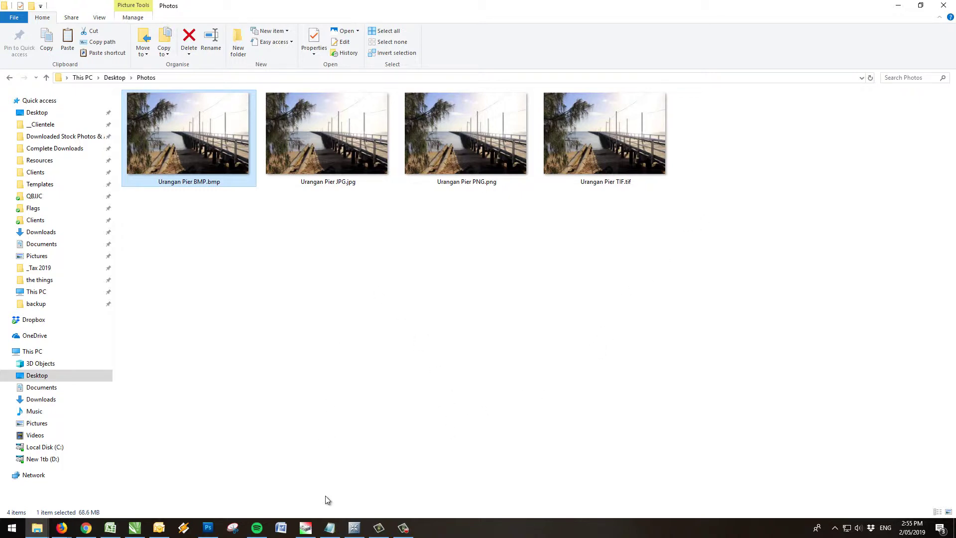
{"action": "left_click", "coordinate": [355, 527]}
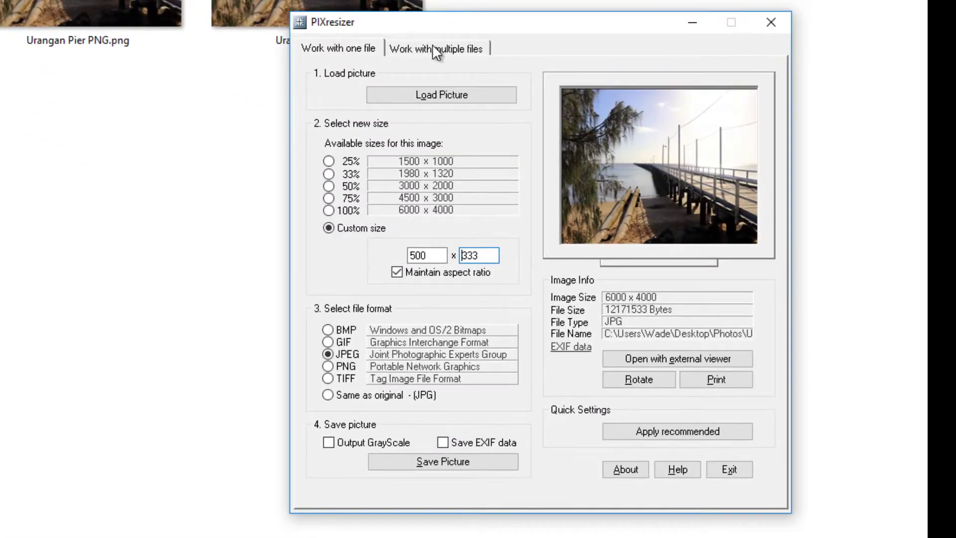
- Use multiple-files mode with Photos as the source folder, four pictures counted
{"action": "left_click", "coordinate": [408, 48]}
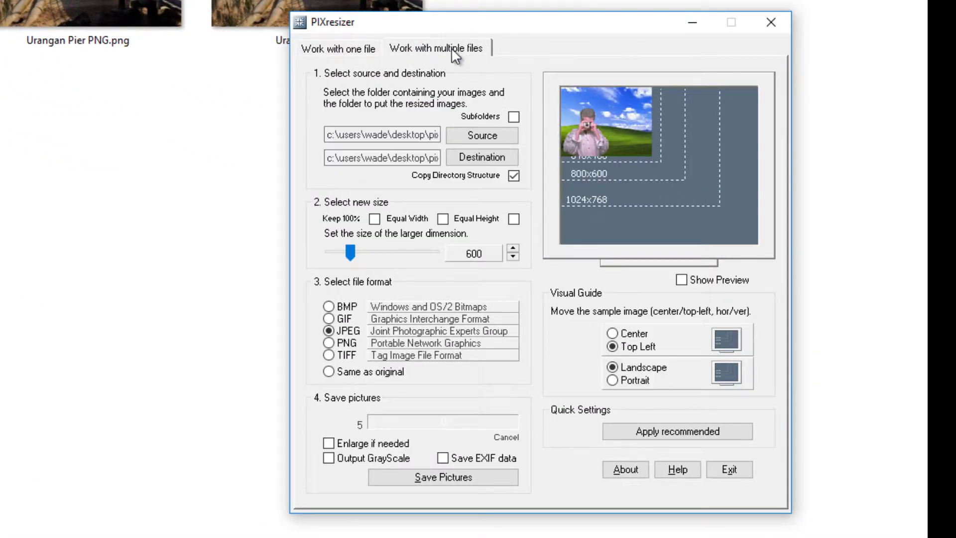
{"action": "left_click", "coordinate": [481, 137]}
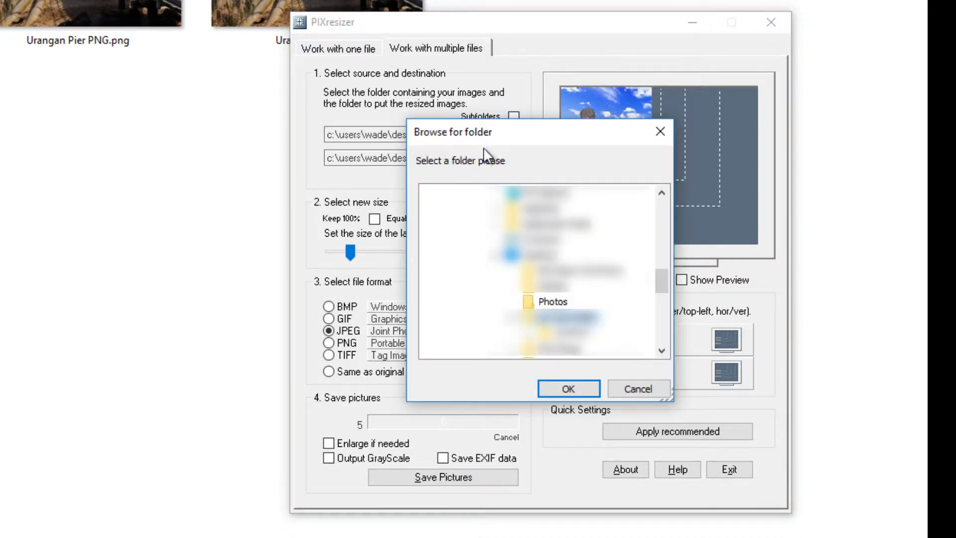
{"action": "left_click", "coordinate": [564, 302]}
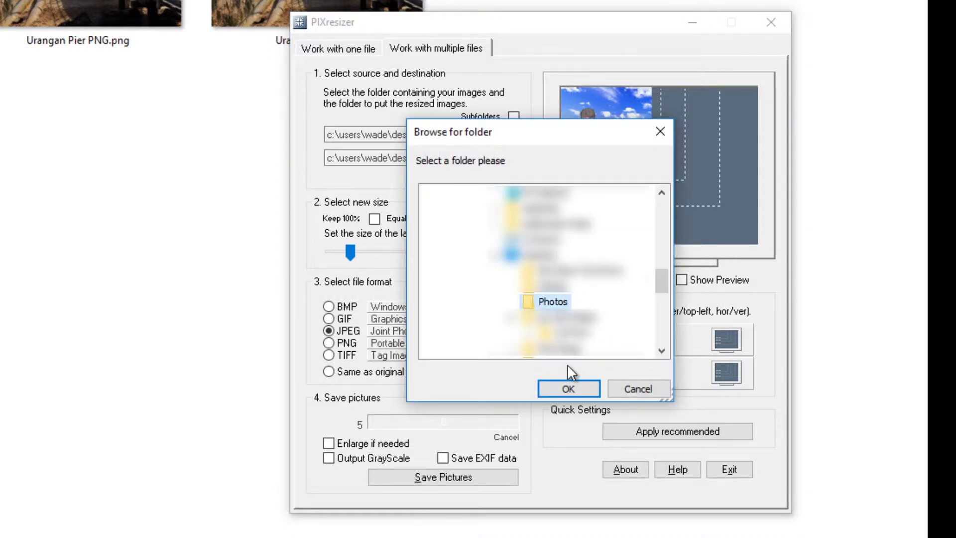
{"action": "left_click", "coordinate": [568, 388]}
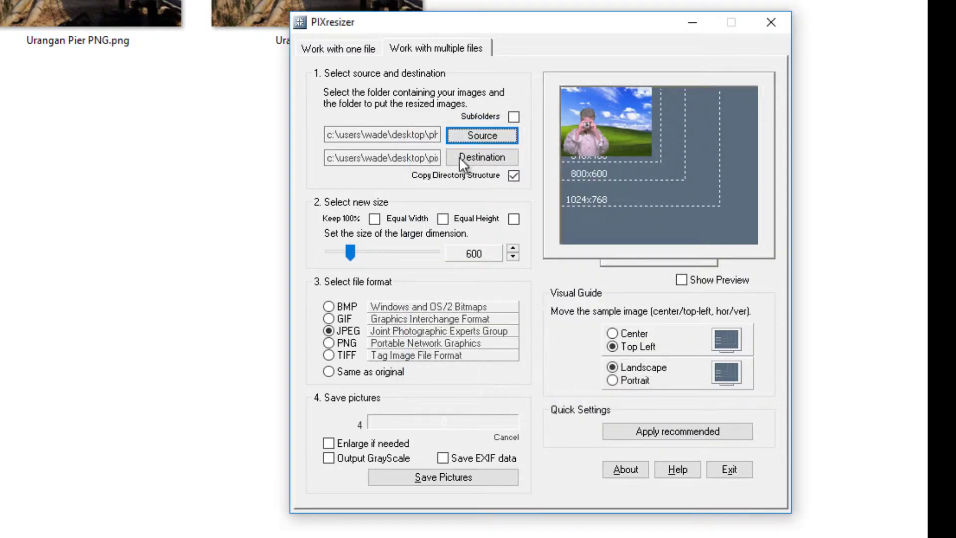
{"action": "left_click", "coordinate": [488, 159]}
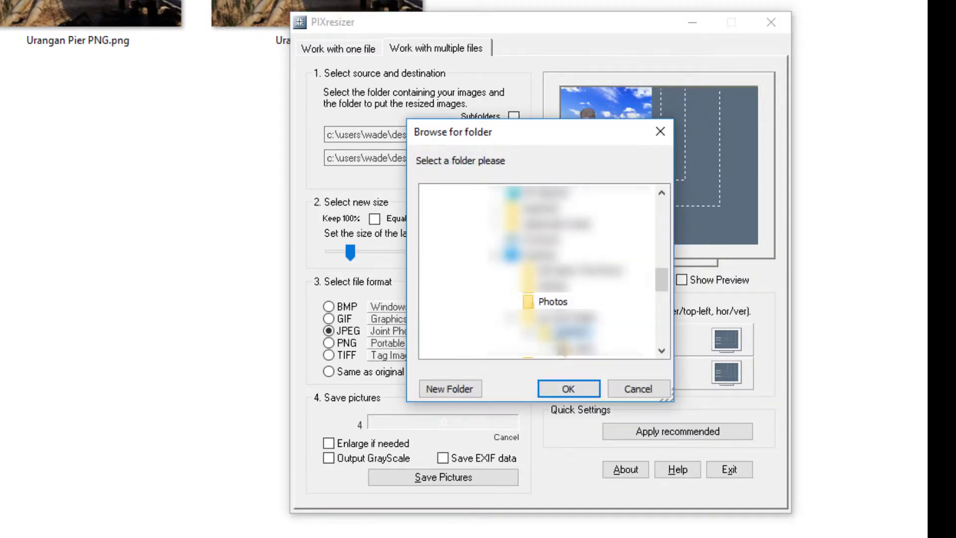
- Choose the 'smaller' subfolder inside Photos as the batch destination
{"action": "left_click", "coordinate": [548, 301]}
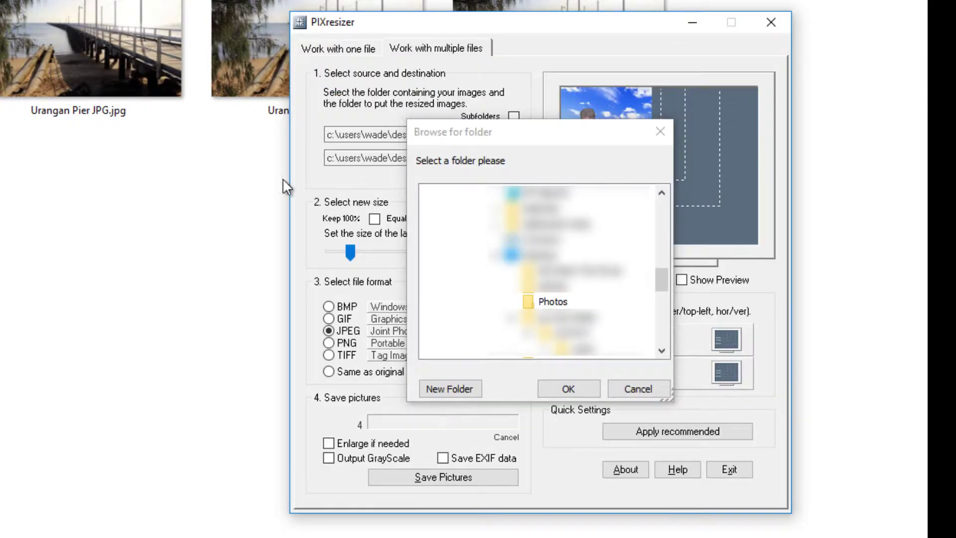
{"action": "scroll", "coordinate": [582, 323], "scroll_direction": "down", "scroll_amount": 1}
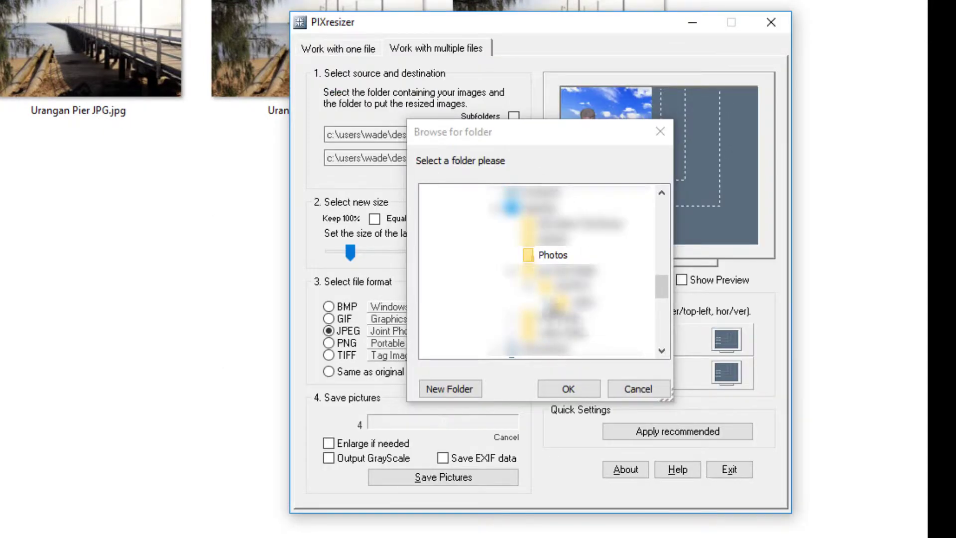
{"action": "left_click", "coordinate": [539, 256]}
{"action": "left_click", "coordinate": [512, 256]}
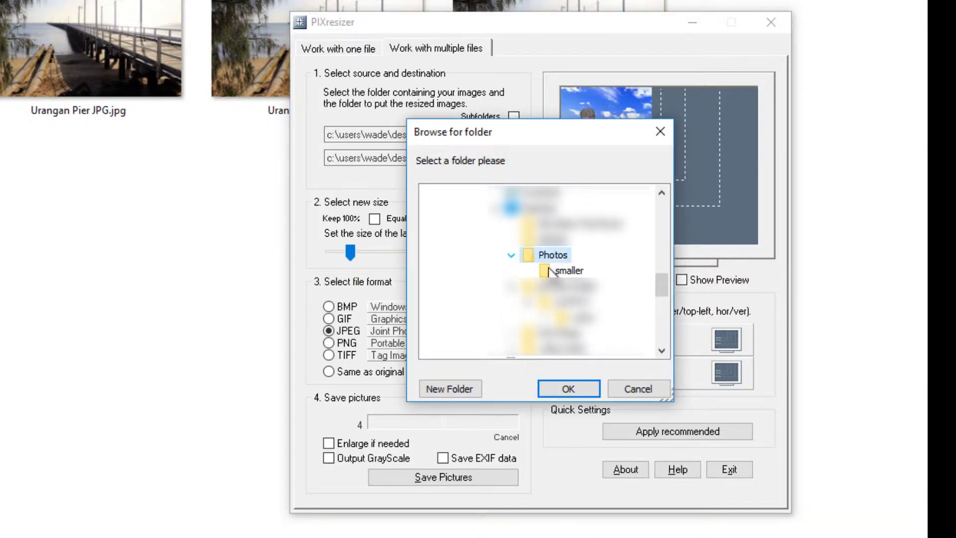
{"action": "left_click", "coordinate": [569, 270]}
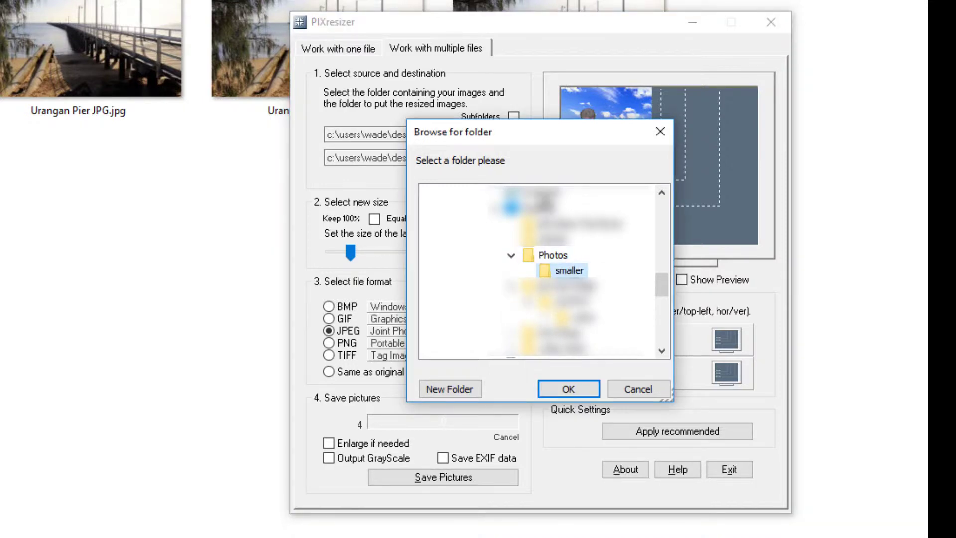
{"action": "left_click", "coordinate": [568, 386]}
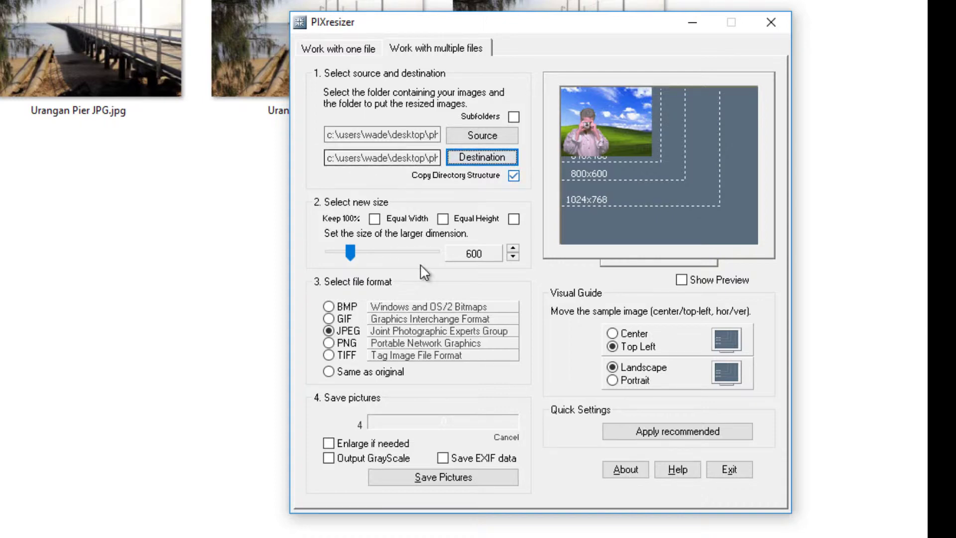
- Adjust the size slider and spinner until the larger dimension reads 1080 px
{"action": "left_click_drag", "start_coordinate": [349, 249], "coordinate": [377, 252]}
{"action": "left_click", "coordinate": [470, 258]}
{"action": "left_click", "coordinate": [513, 250]}
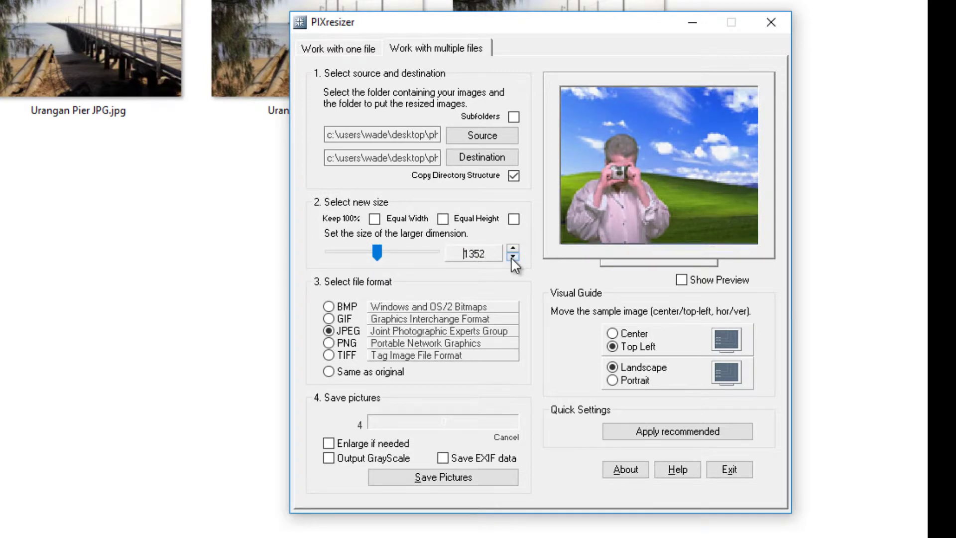
{"action": "left_click_drag", "start_coordinate": [379, 255], "coordinate": [370, 253]}
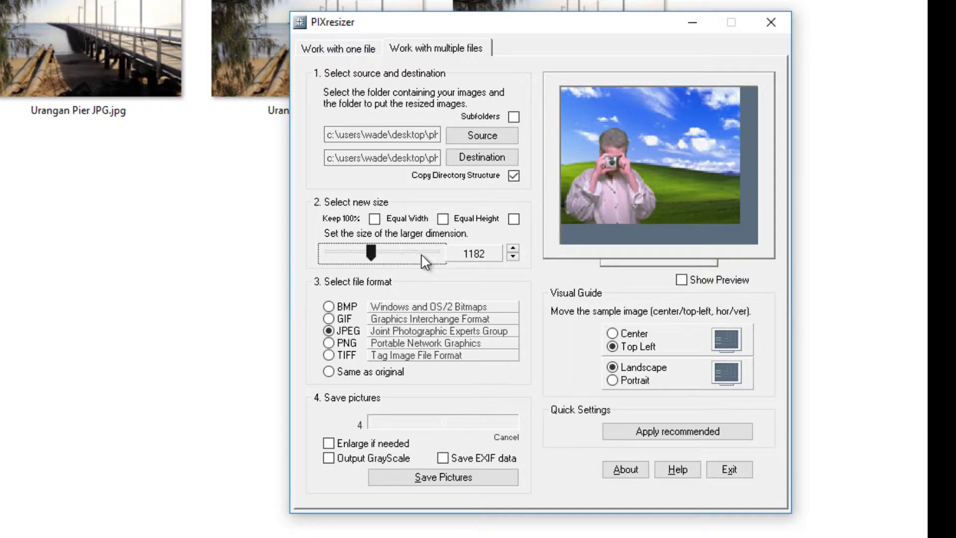
{"action": "left_click", "coordinate": [510, 258]}
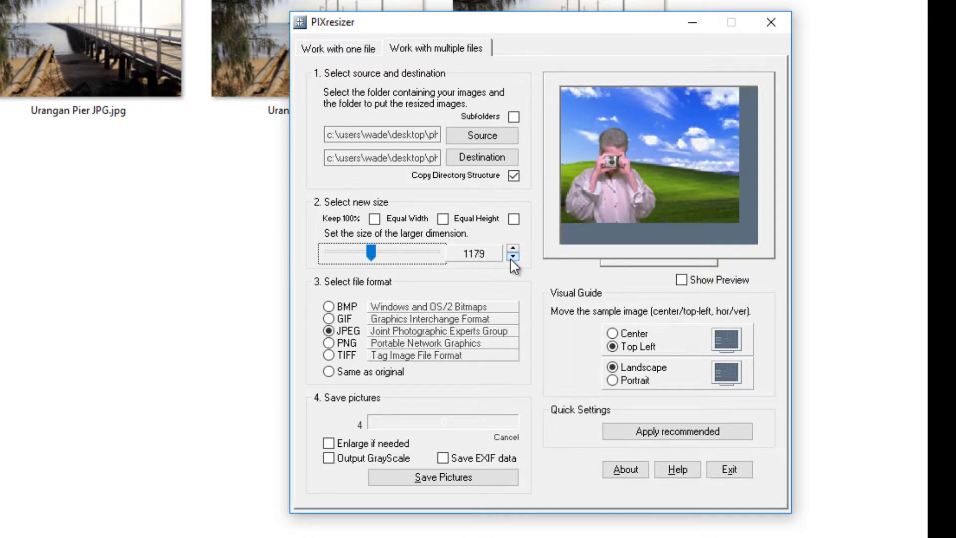
{"action": "left_click", "coordinate": [509, 258]}
{"action": "left_click", "coordinate": [511, 258]}
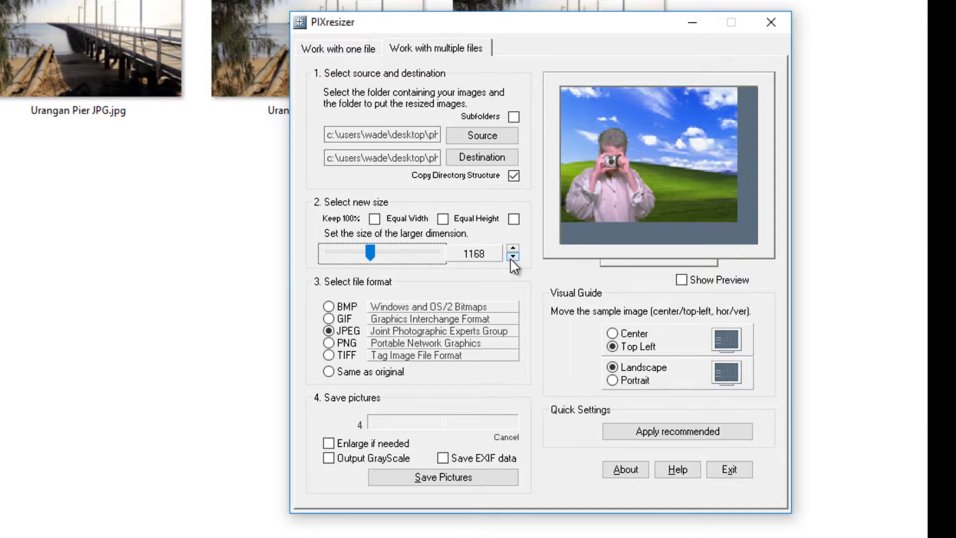
{"action": "left_click", "coordinate": [510, 257]}
{"action": "left_click", "coordinate": [510, 258]}
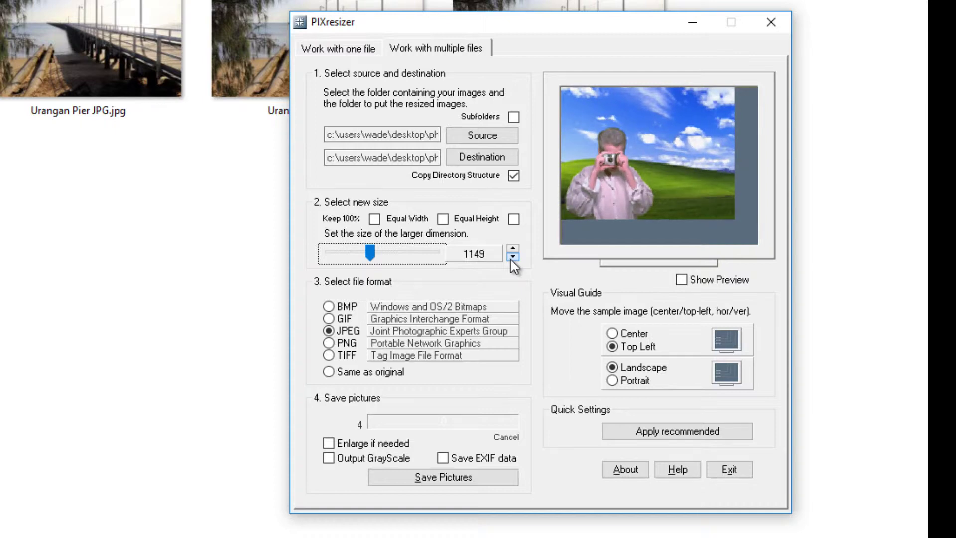
{"action": "left_click", "coordinate": [510, 258]}
{"action": "left_click", "coordinate": [510, 257]}
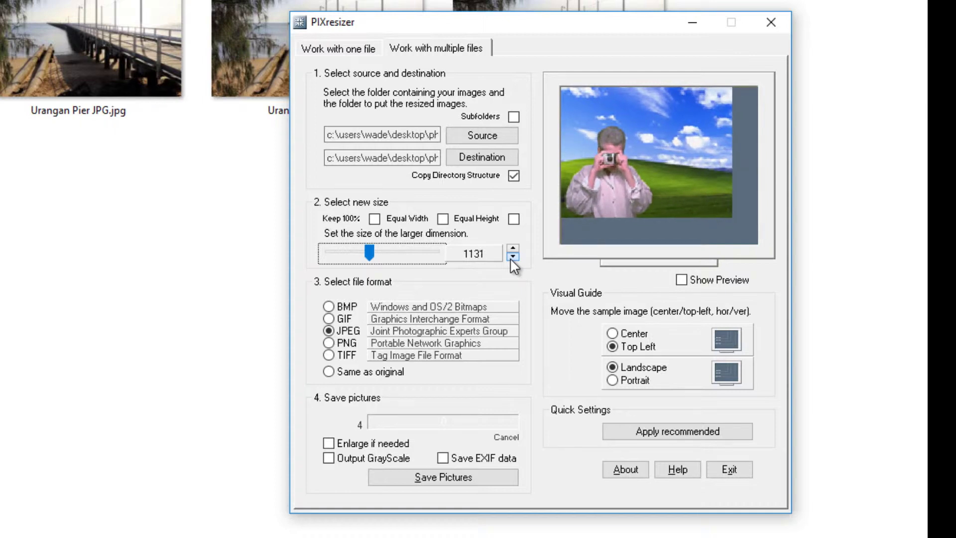
{"action": "left_click", "coordinate": [510, 257]}
{"action": "left_click", "coordinate": [510, 258]}
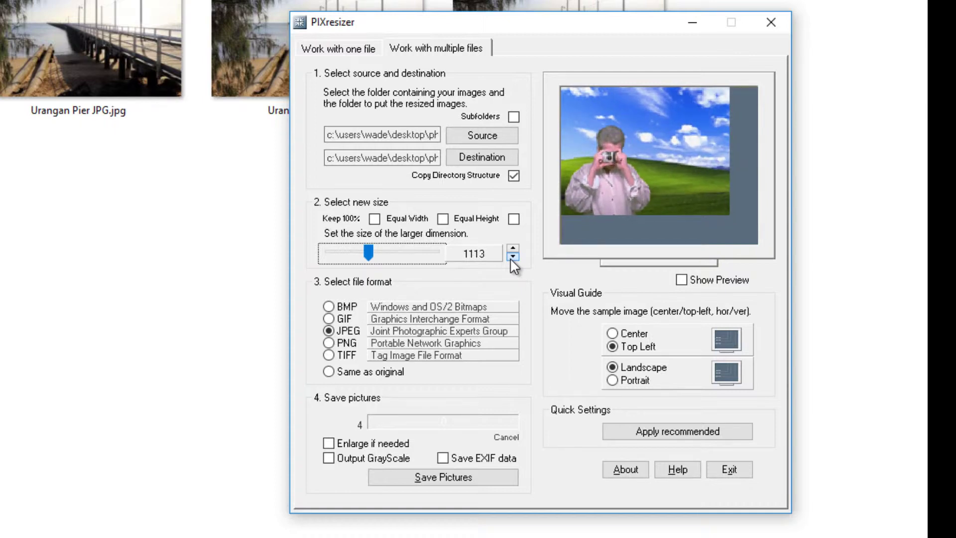
{"action": "left_click", "coordinate": [511, 258]}
{"action": "left_click", "coordinate": [511, 258]}
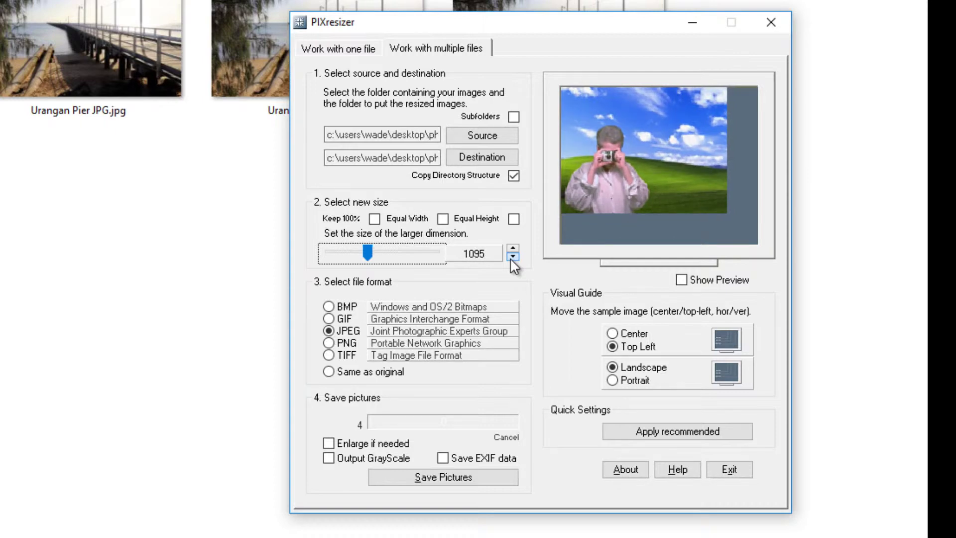
{"action": "left_click", "coordinate": [511, 257]}
{"action": "left_click", "coordinate": [511, 257]}
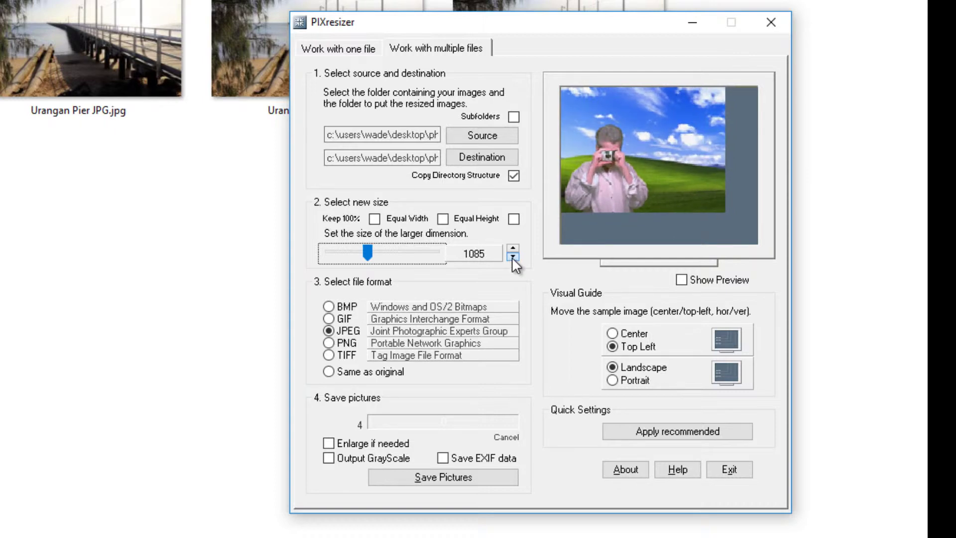
{"action": "left_click", "coordinate": [512, 258]}
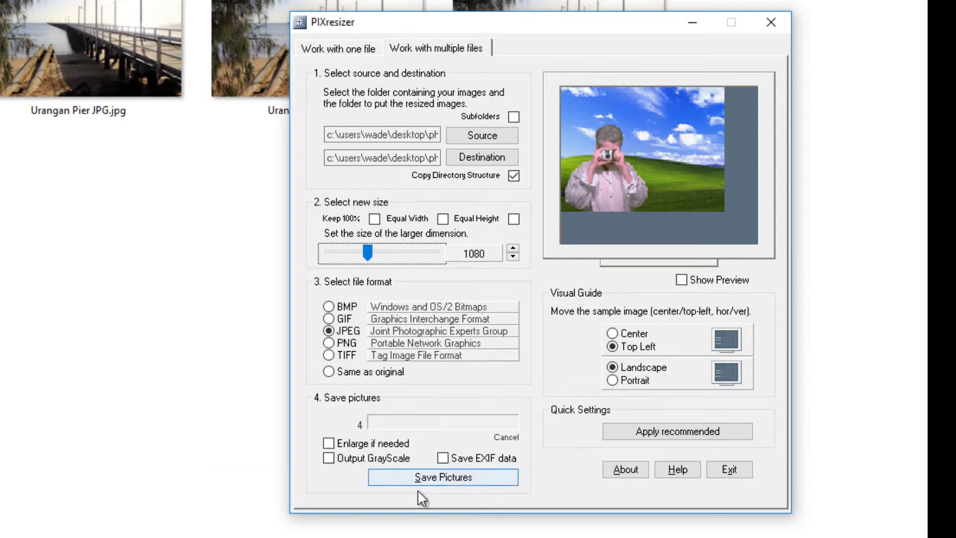
- Save all four pictures as 1080-px JPEGs and dismiss the 'All done!' notice
{"action": "left_click", "coordinate": [415, 482]}
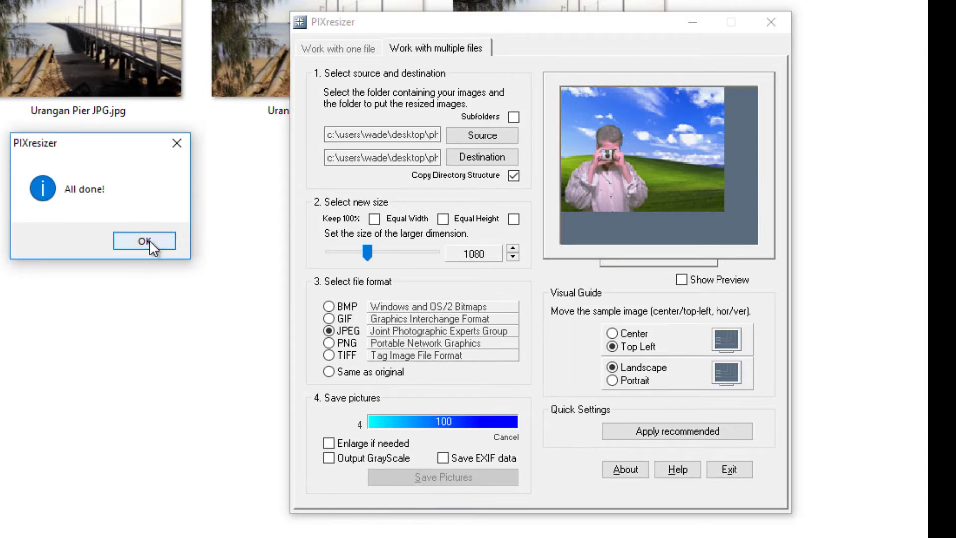
{"action": "left_click", "coordinate": [150, 239]}
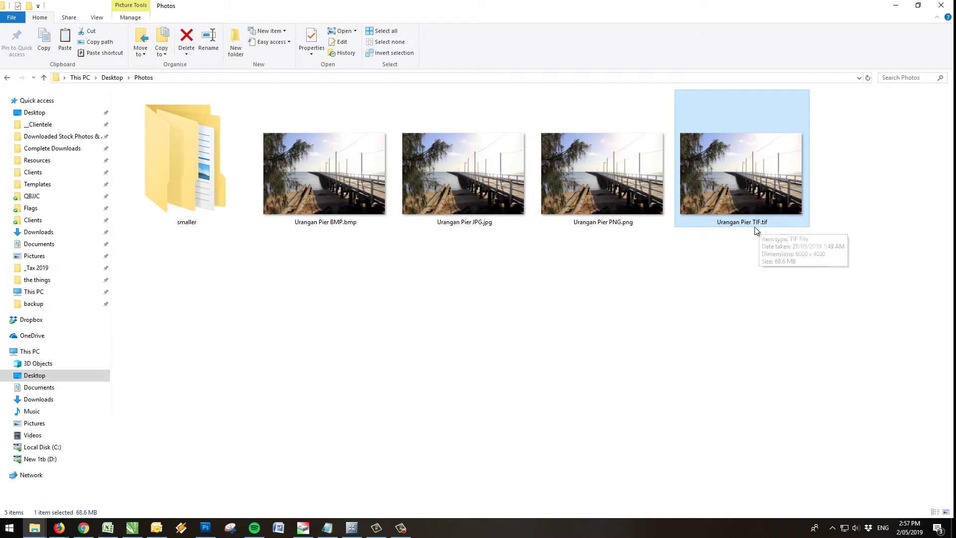
- Check the original PNG's size, then open 'smaller' down to its nested photos folder
{"action": "left_click", "coordinate": [591, 192]}
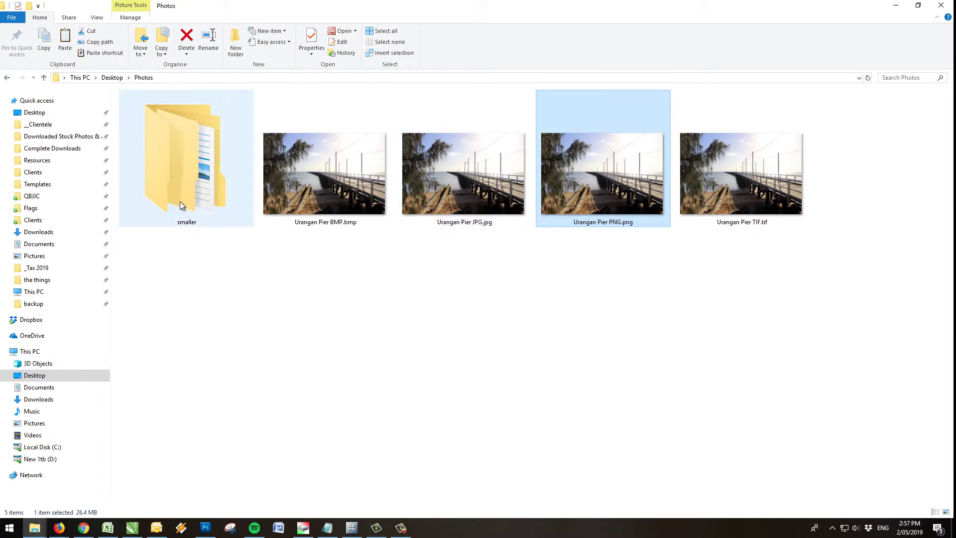
{"action": "double_click", "coordinate": [191, 176]}
{"action": "double_click", "coordinate": [135, 108]}
{"action": "double_click", "coordinate": [135, 108]}
{"action": "left_click", "coordinate": [135, 108]}
{"action": "double_click", "coordinate": [130, 107]}
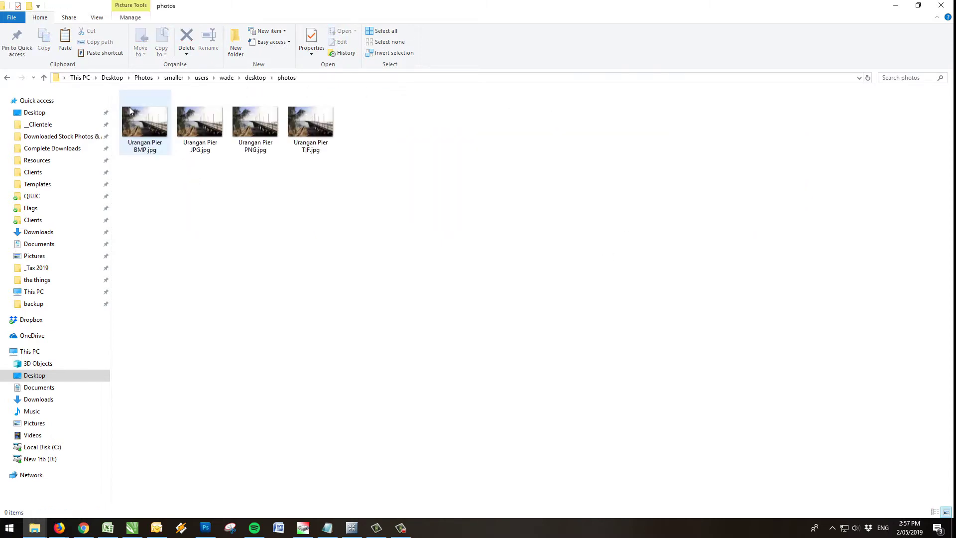
- Check the four resized JPGs' sizes: about 214 KB each, 857 KB total
{"action": "left_click", "coordinate": [301, 131]}
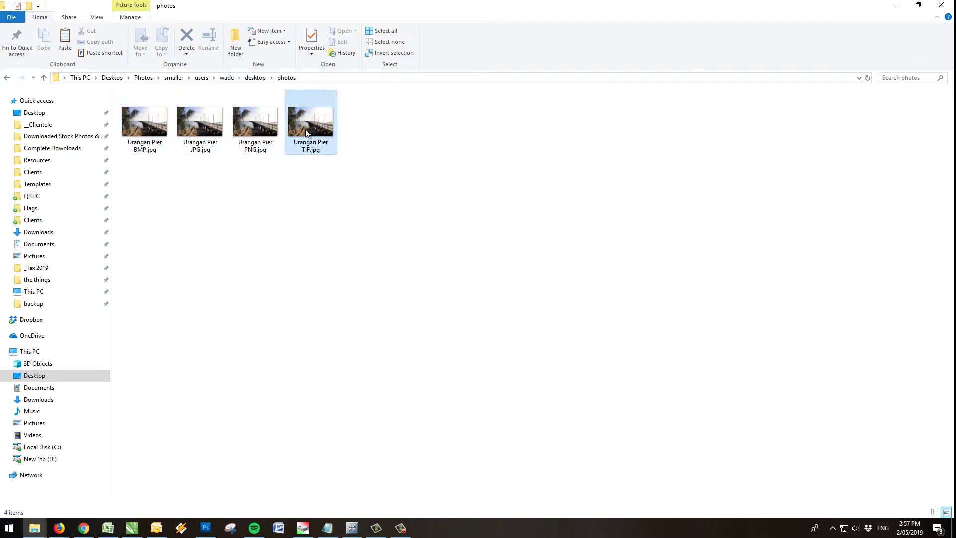
{"action": "key", "text": "Left"}
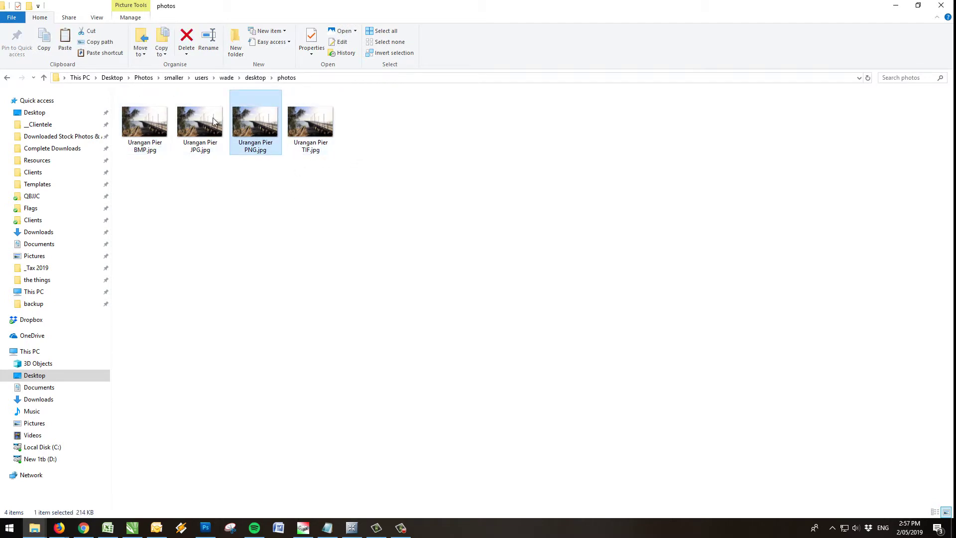
{"action": "key", "text": "Left"}
{"action": "key", "text": "Left"}
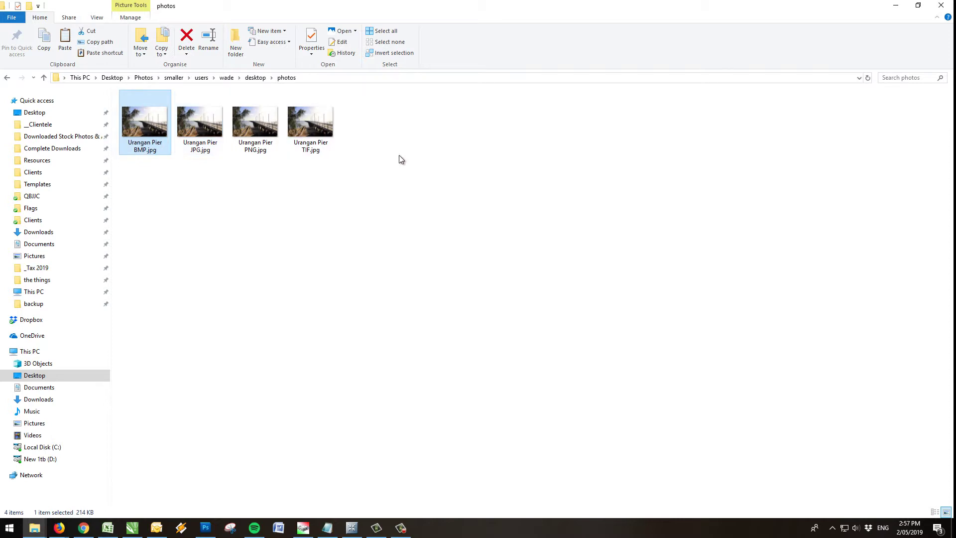
{"action": "left_click_drag", "start_coordinate": [386, 155], "coordinate": [385, 184]}
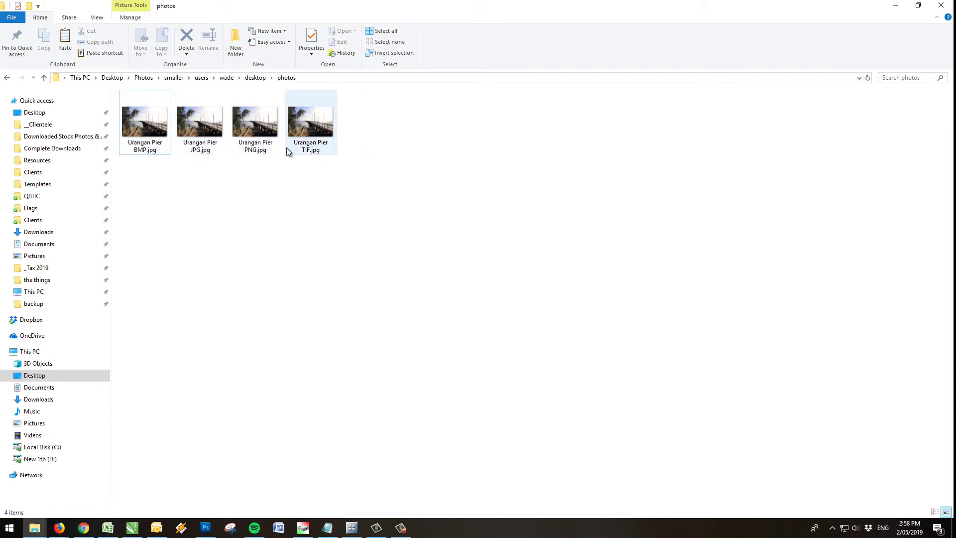
{"action": "left_click_drag", "start_coordinate": [371, 162], "coordinate": [125, 132]}
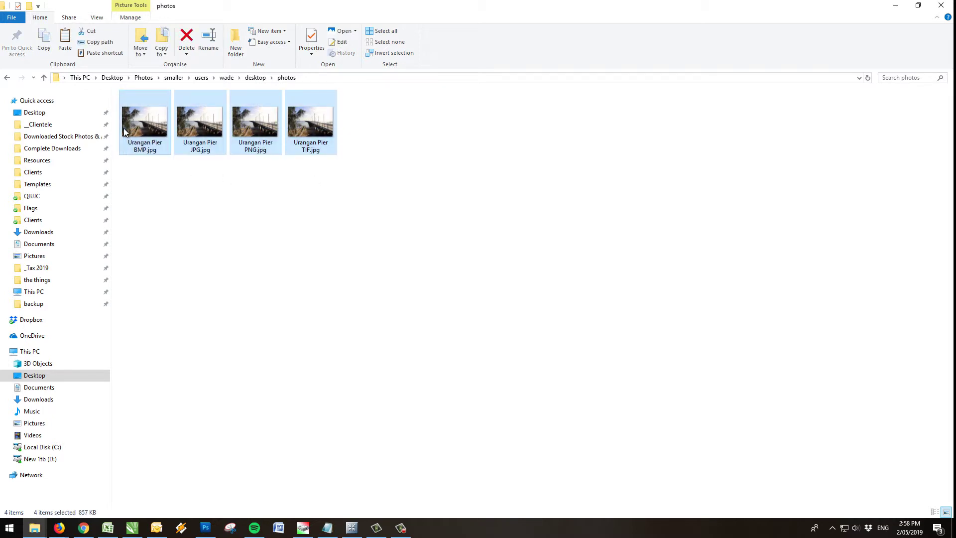
{"action": "left_click", "coordinate": [282, 213]}
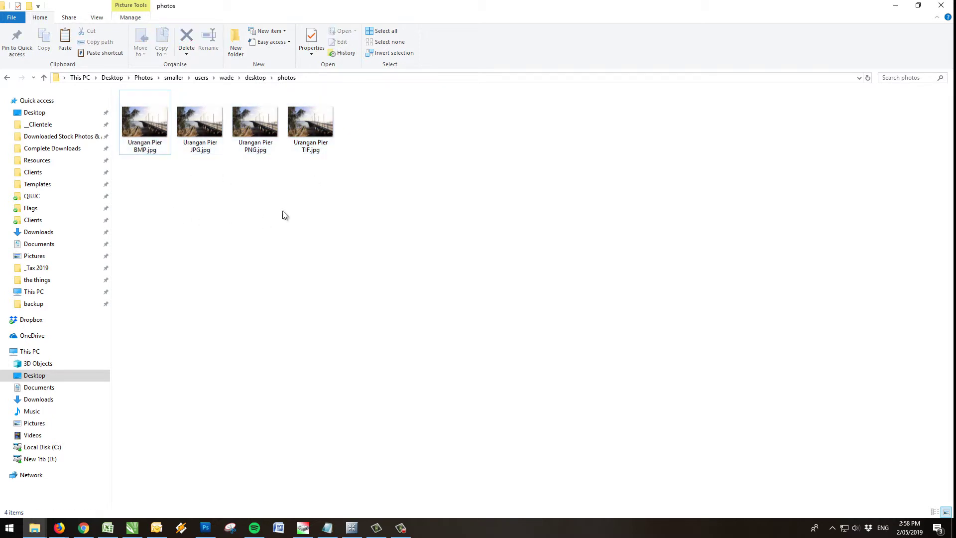